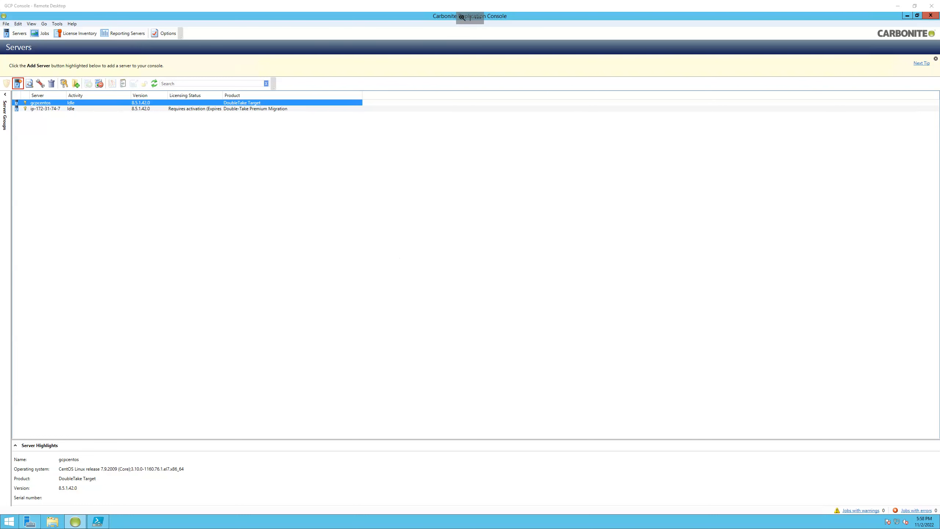
# - Review the aws-centos and gcpcentos SSH sessions for disk and network details, and return to the Carbonite console
pyautogui.hotkey('alt', 'Tab')
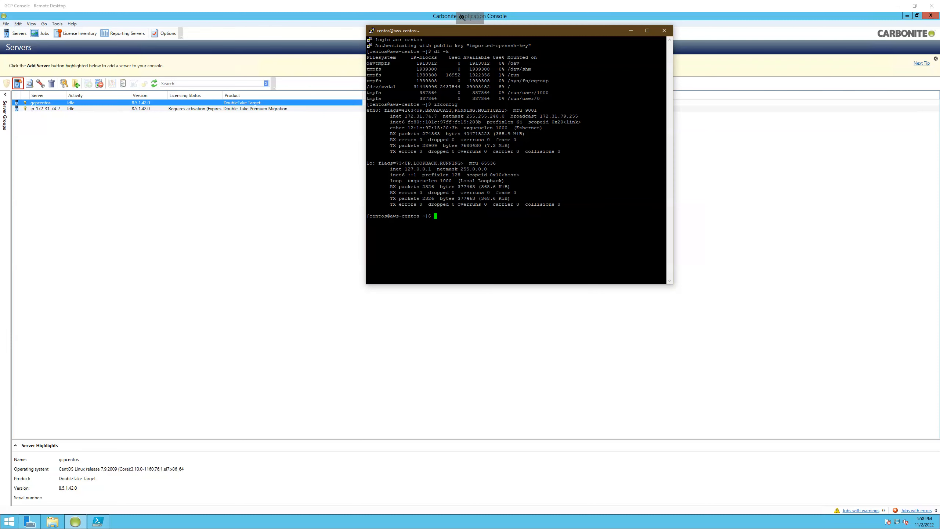
pyautogui.hotkey('alt', 'Tab')
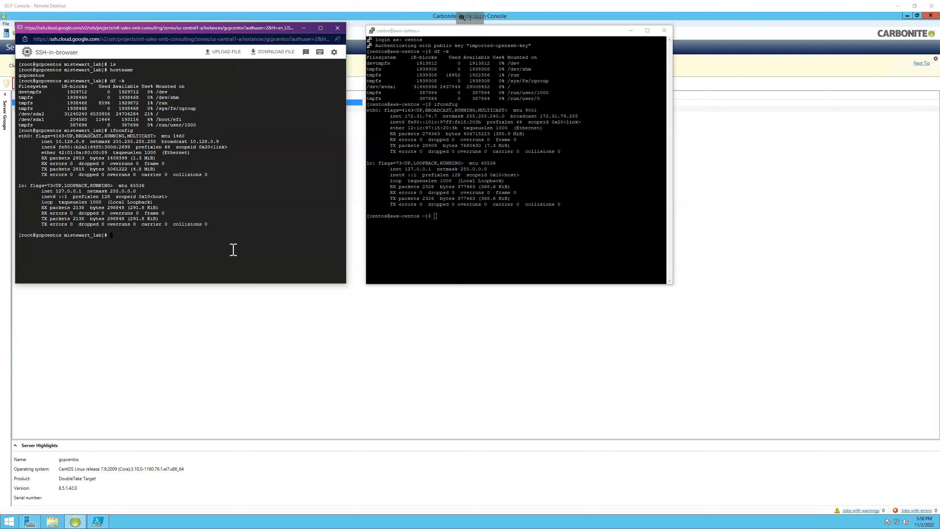
pyautogui.click(89, 378)
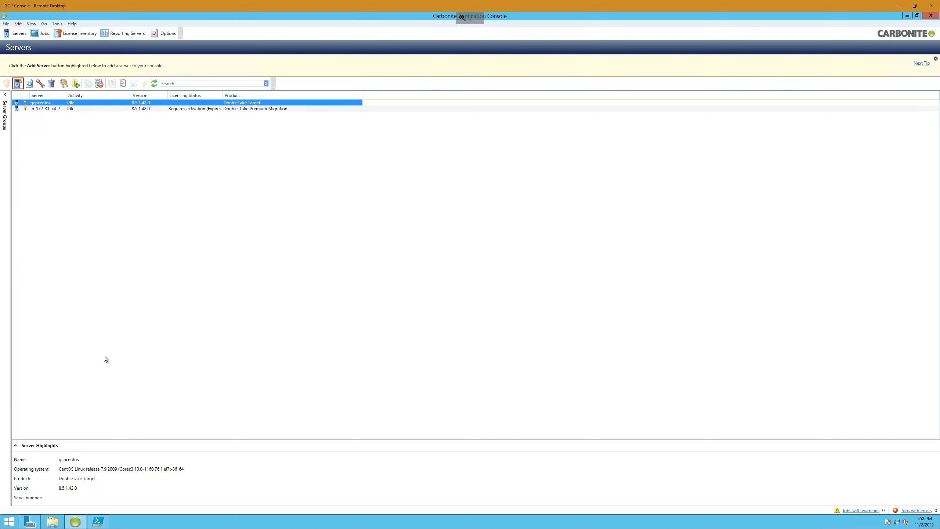
# - Start a migration for server ip-172-31-74-7 with Full Server Migration as the workload type
pyautogui.click(42, 109)
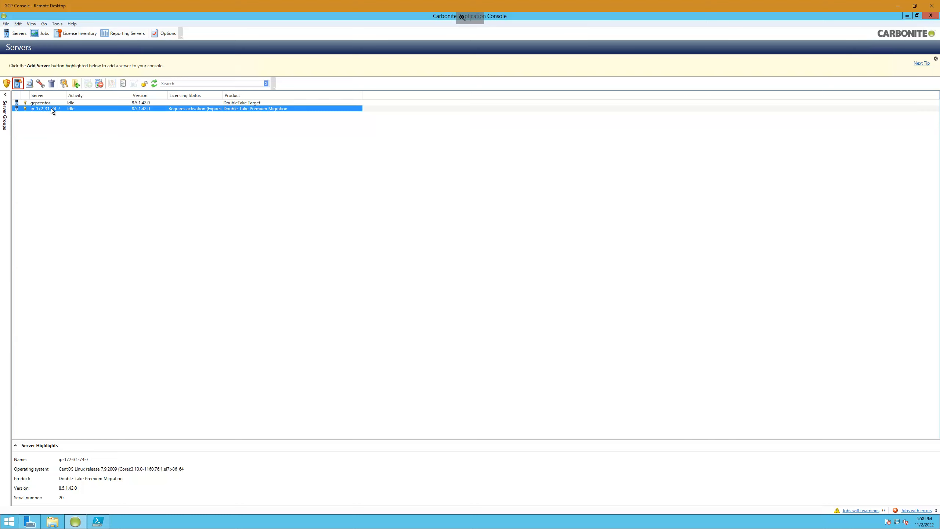
pyautogui.rightClick(51, 107)
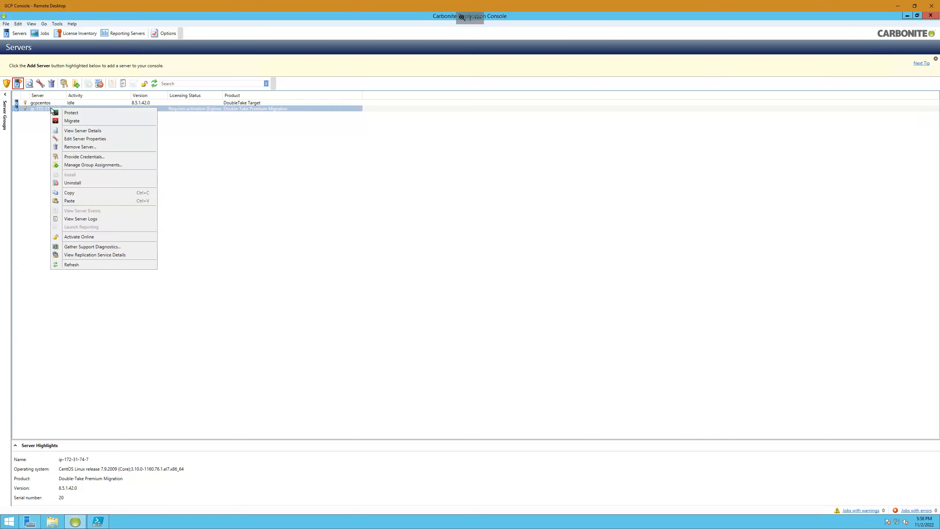
pyautogui.click(98, 124)
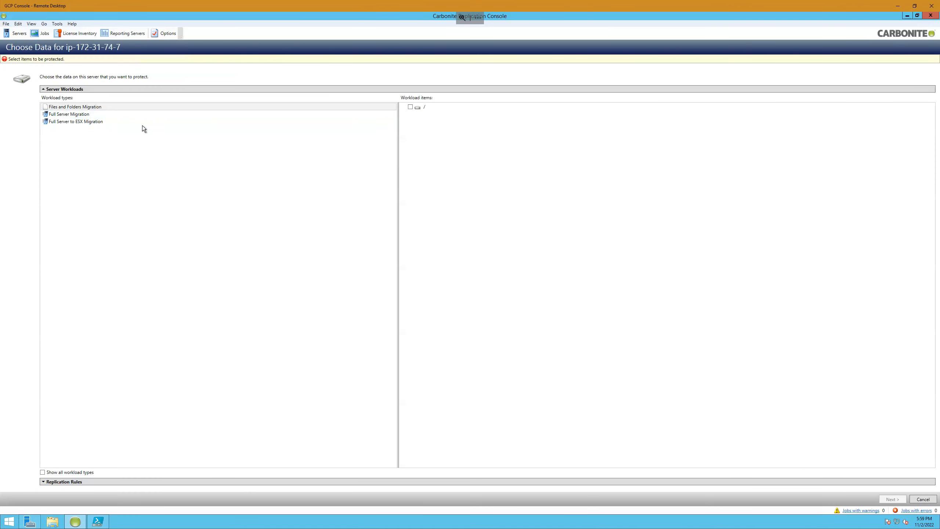
pyautogui.click(67, 117)
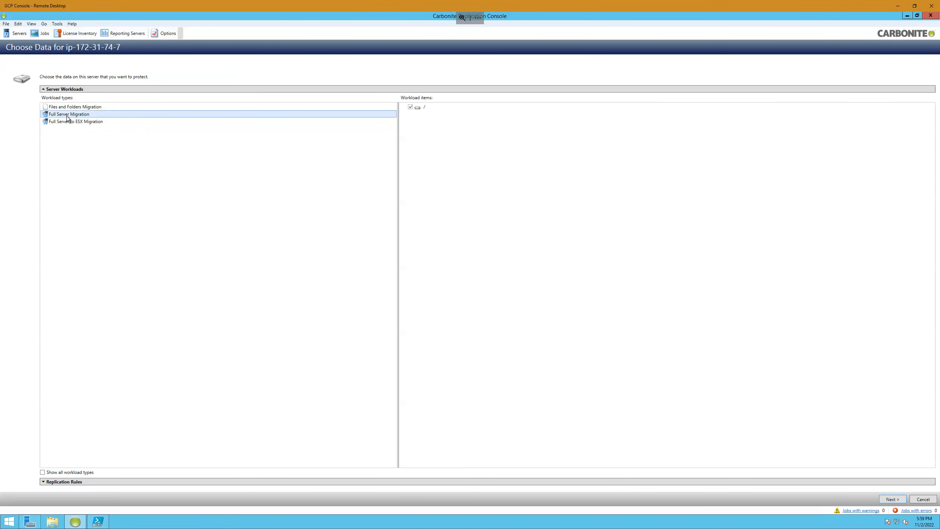
# - Add a recursive replication rule that excludes the /data folder, and check it in the rule list
pyautogui.click(42, 484)
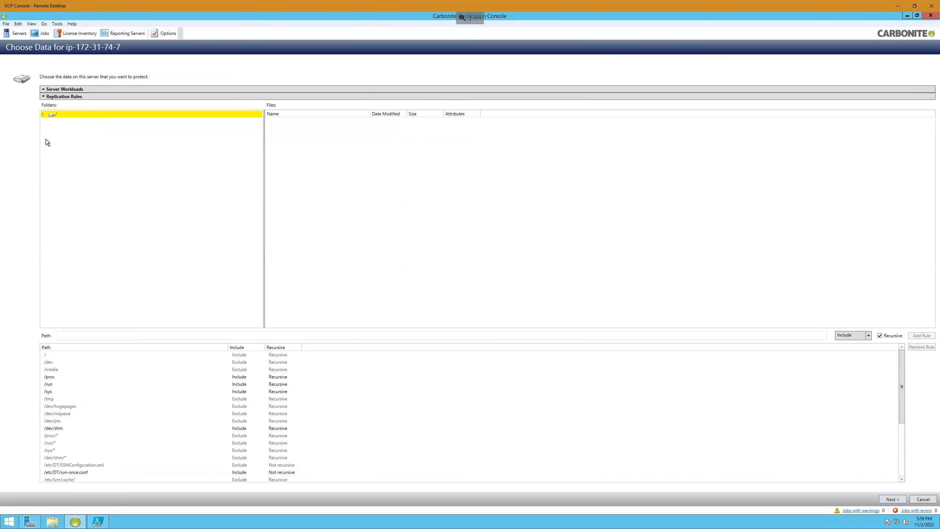
pyautogui.click(43, 115)
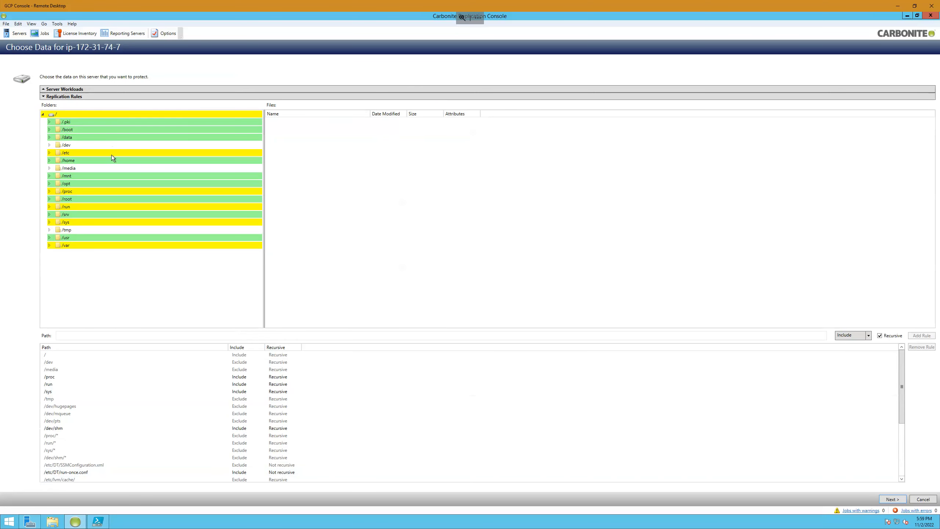
pyautogui.click(67, 138)
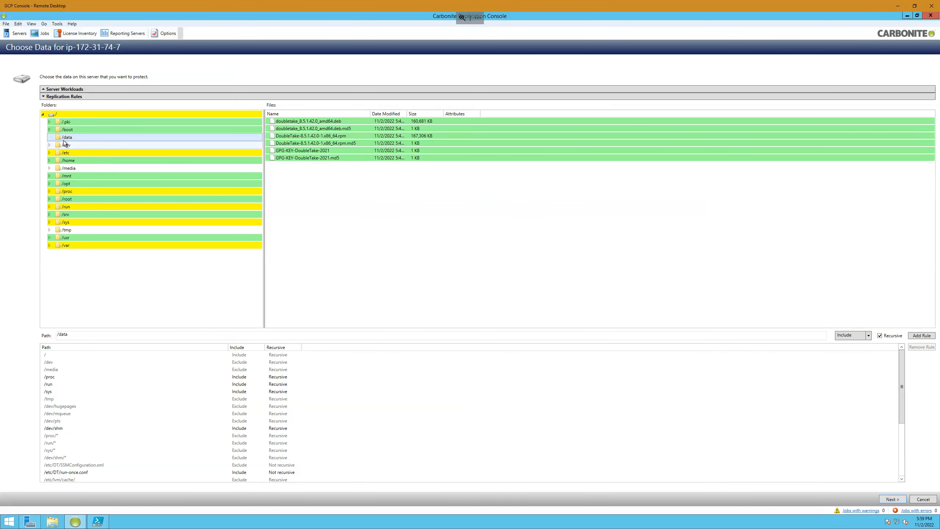
pyautogui.click(842, 337)
pyautogui.click(840, 352)
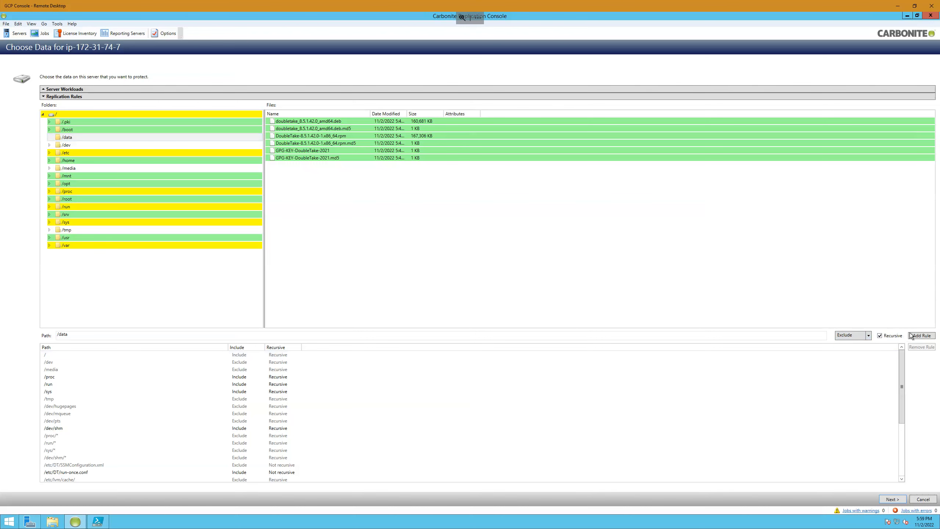
pyautogui.click(921, 336)
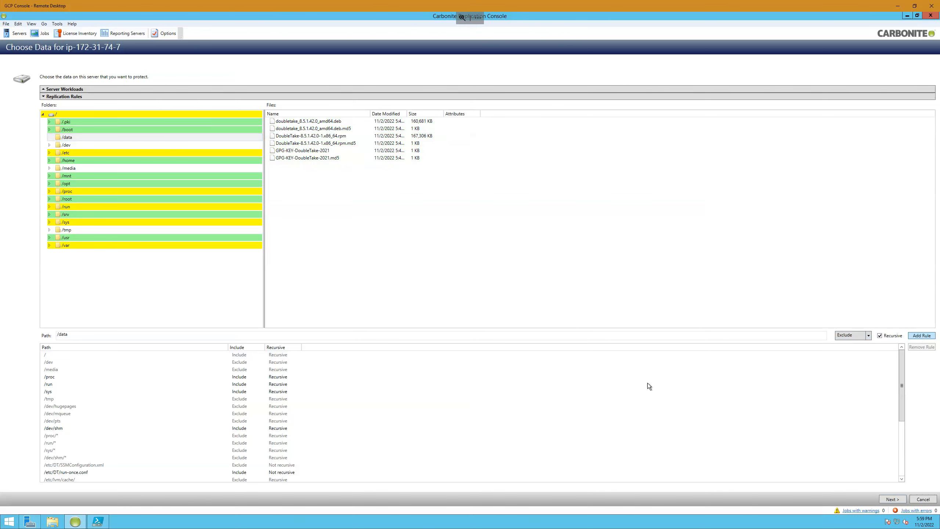
pyautogui.scroll(-4, 205, 475)
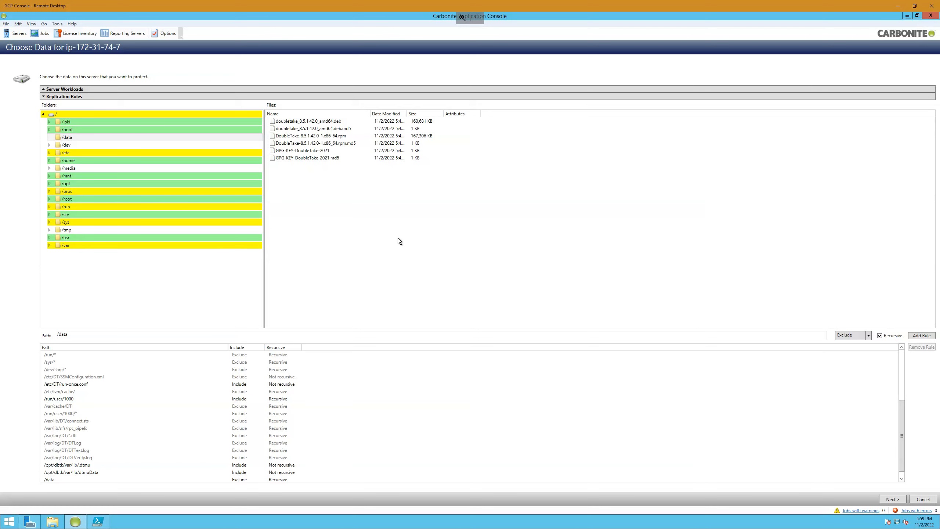
# - Choose gcpcentos as the target server and continue to the job options
pyautogui.click(893, 499)
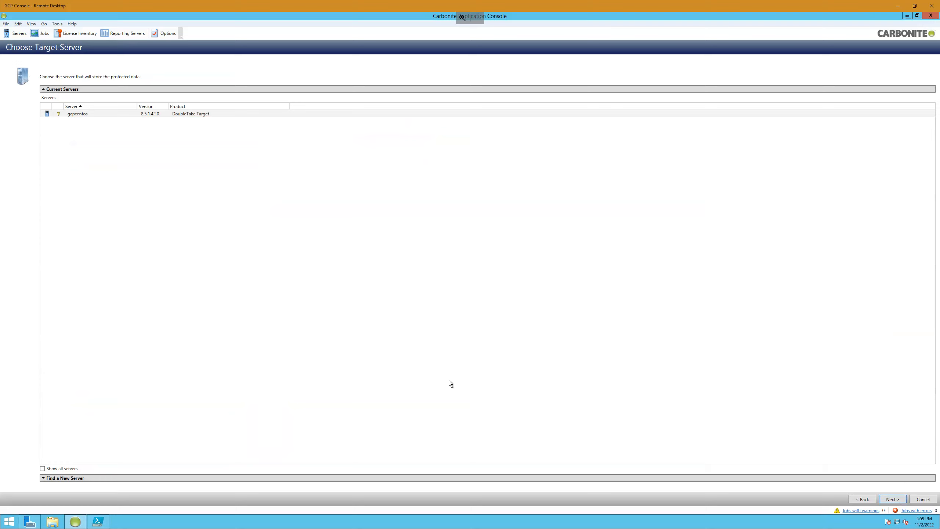
pyautogui.click(78, 114)
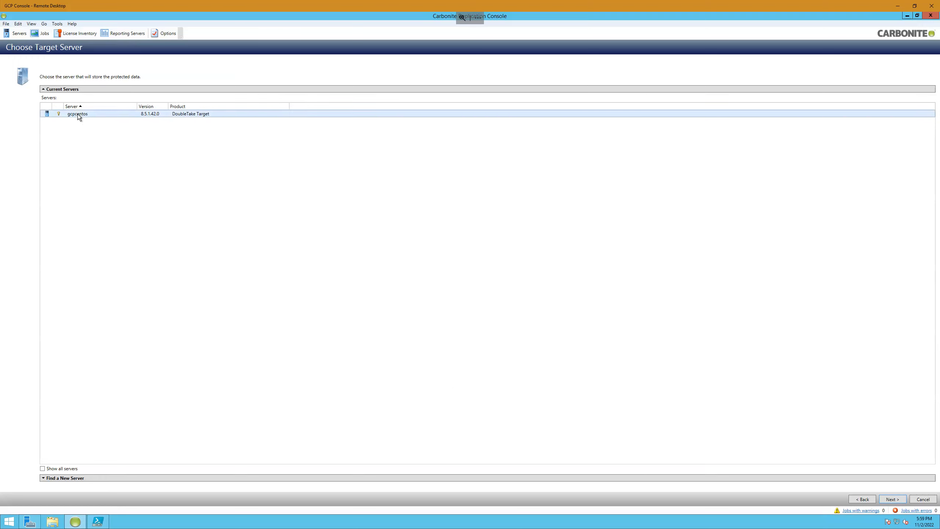
pyautogui.click(894, 499)
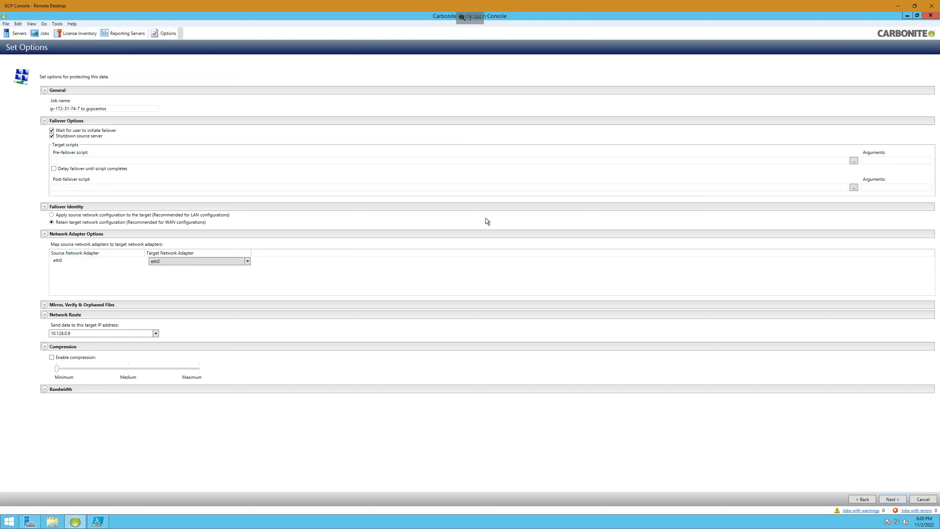
# - Route the data to the copied target IP address, enable compression at Maximum, review the bandwidth options, and proceed to the summary
pyautogui.doubleClick(85, 334)
pyautogui.write('35.226.147.186')
pyautogui.click(53, 357)
pyautogui.click(199, 368)
pyautogui.click(44, 390)
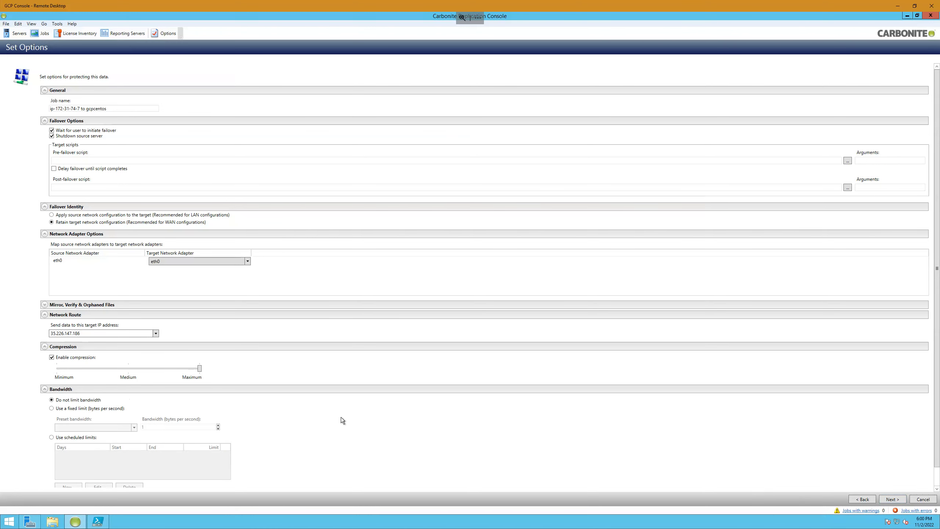
pyautogui.scroll(-1, 341, 417)
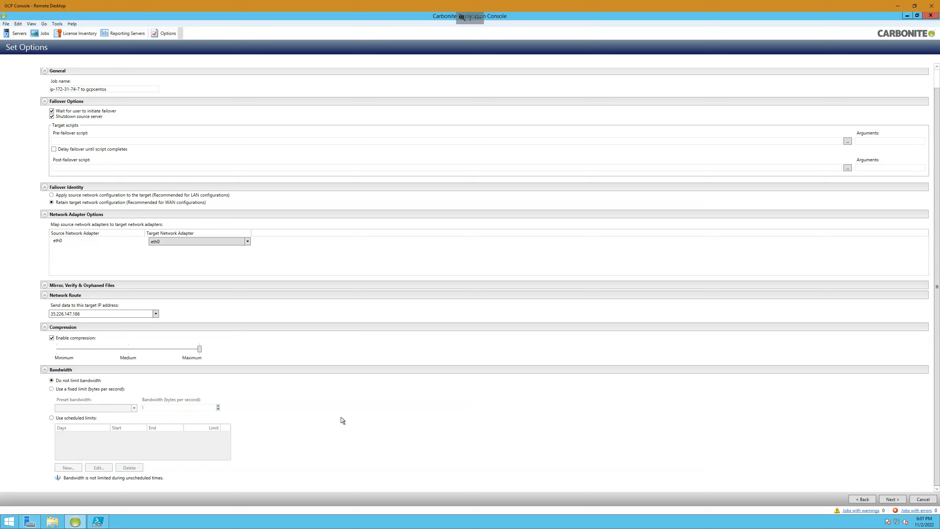
pyautogui.click(895, 500)
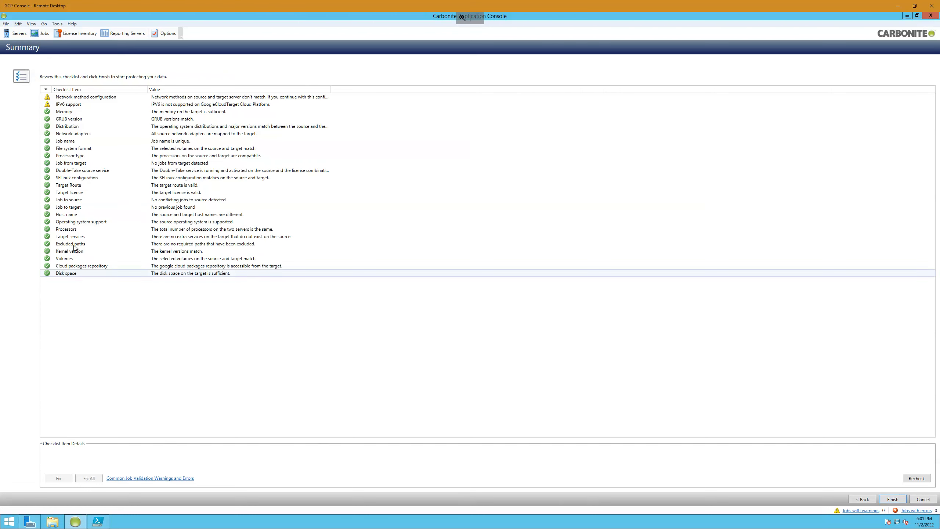
# - Examine the Network method configuration and IPV6 support checklist items, and finish the wizard to start the migration job
pyautogui.click(108, 97)
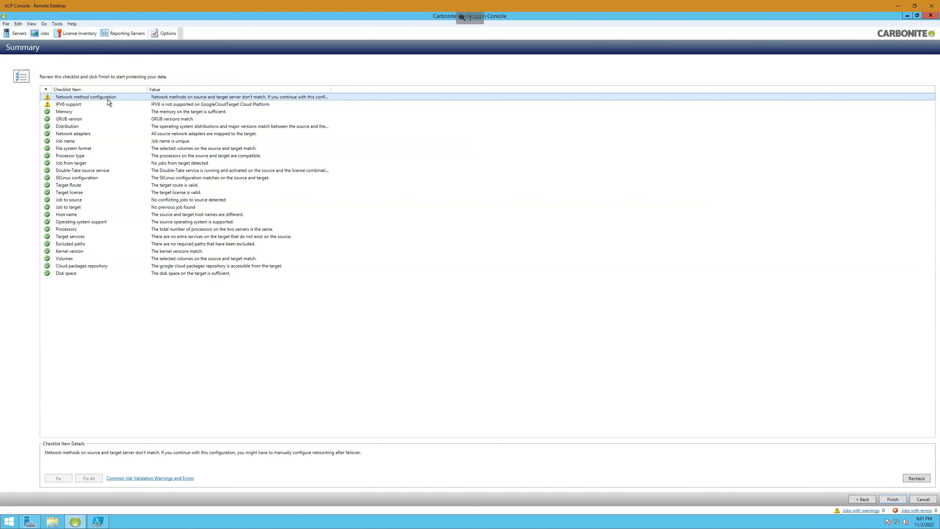
pyautogui.click(93, 104)
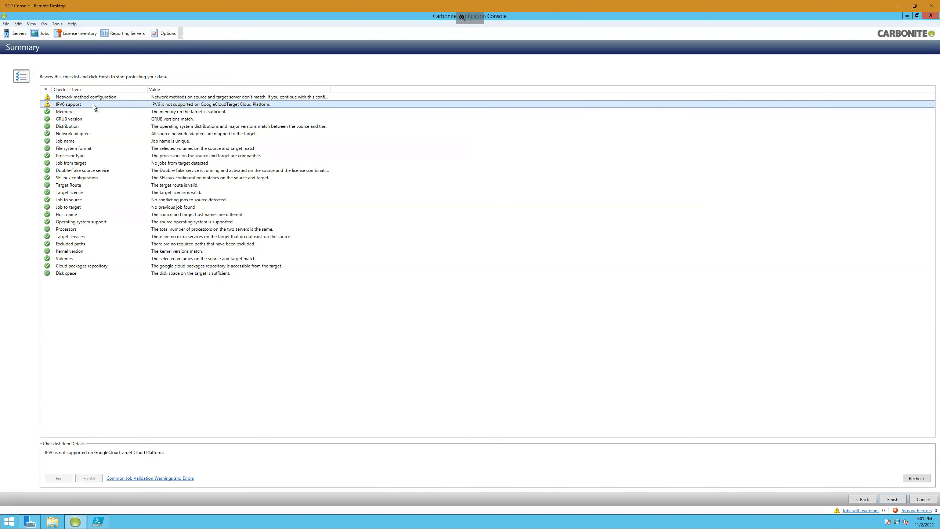
pyautogui.click(172, 98)
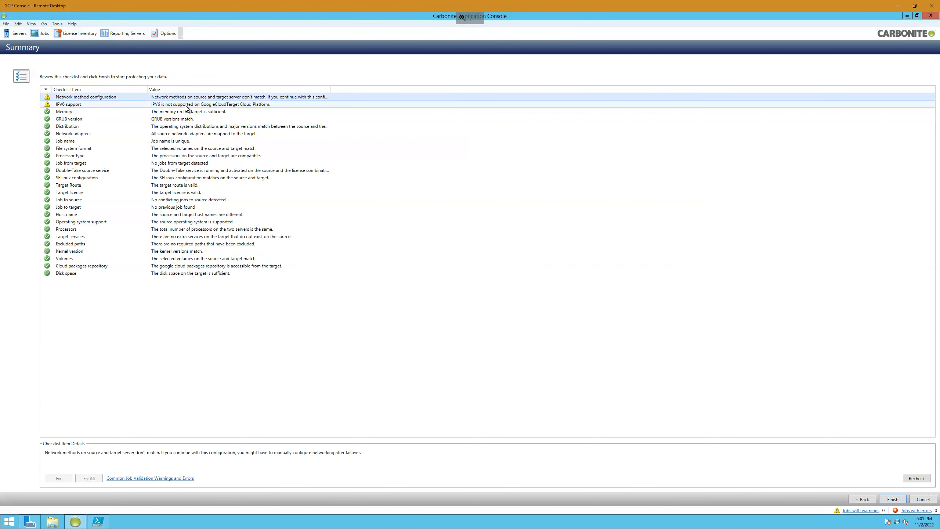
pyautogui.click(177, 105)
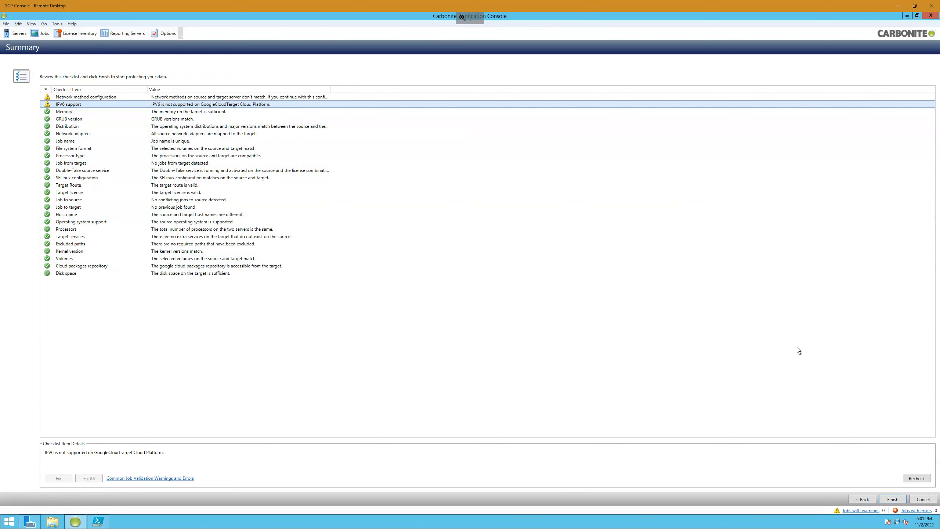
pyautogui.click(893, 500)
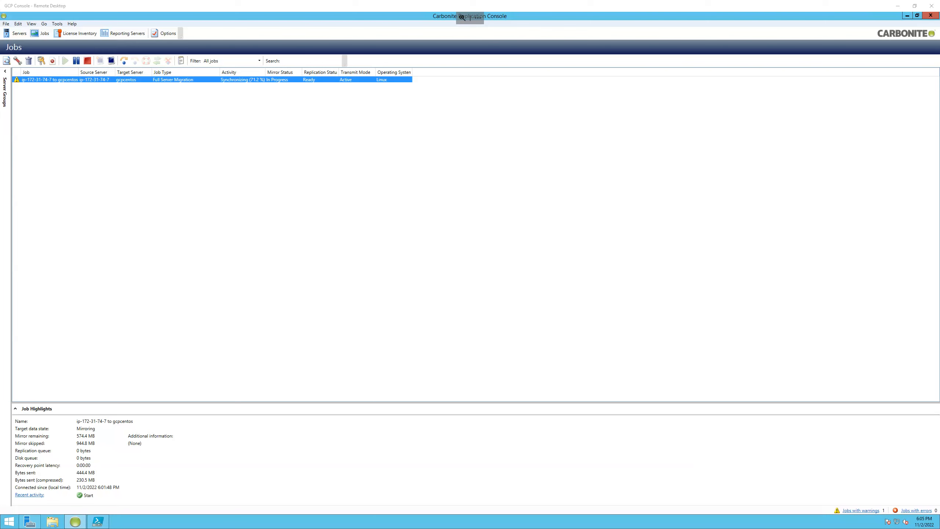
# - Switch to the gcpcentos SSH session and list the current directory with ls and dir
pyautogui.hotkey('alt', 'Tab')
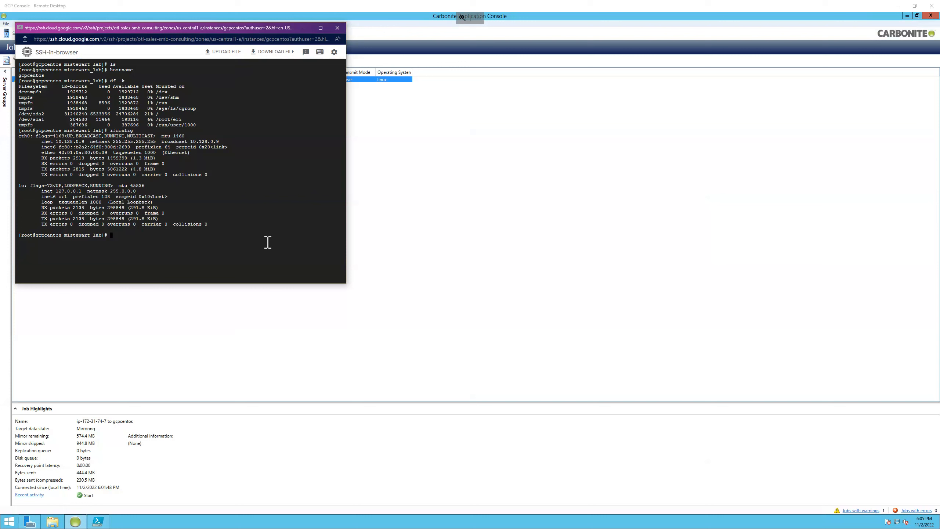
pyautogui.write('ls')
pyautogui.press('Return')
pyautogui.write('dir')
pyautogui.press('Return')
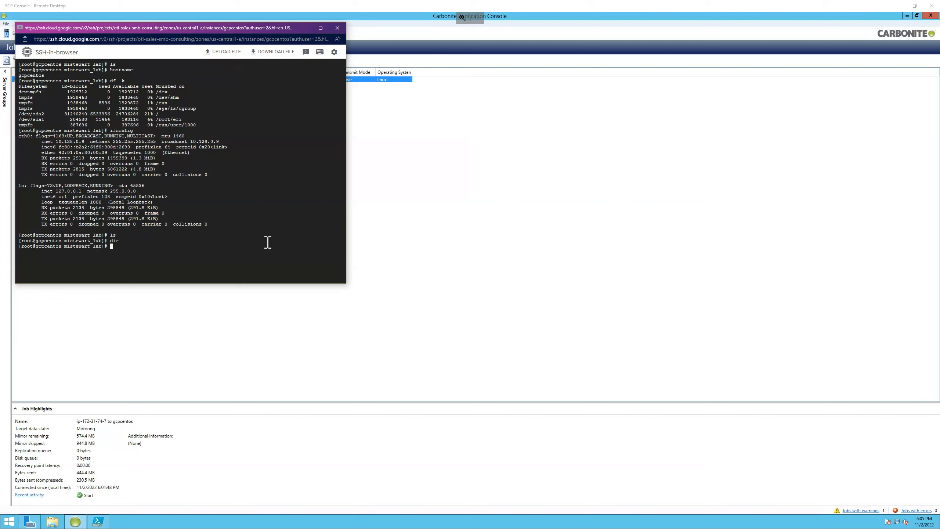
# - Move up through home to the root directory on gcpcentos, listing the contents at each level with ls
pyautogui.write('cd ..')
pyautogui.press('Return')
pyautogui.write('ls')
pyautogui.press('Return')
# - Run cd .. and ls twice more on gcpcentos to recheck the root directory for the data folder
pyautogui.write('cd ..')
pyautogui.press('Return')
pyautogui.write('ls')
pyautogui.press('Return')
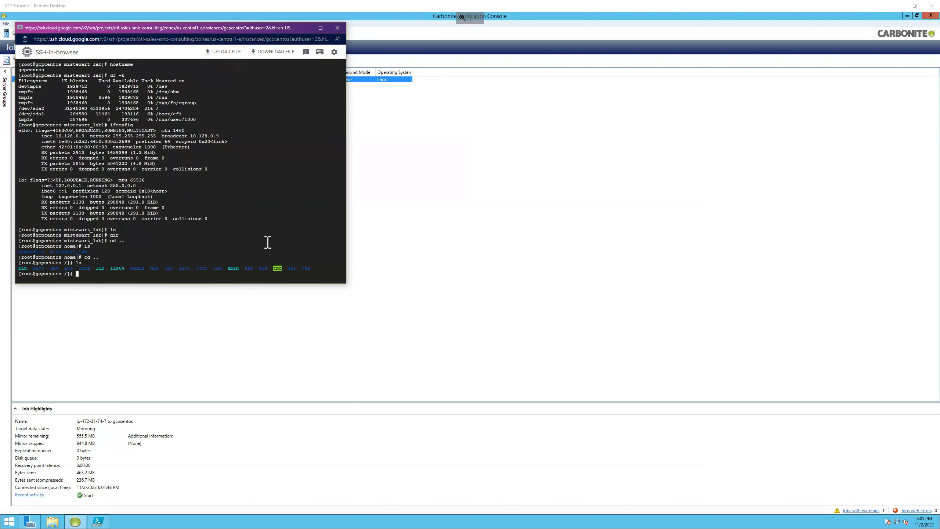
pyautogui.write('cd ..')
pyautogui.press('Return')
pyautogui.write('ls')
pyautogui.press('Return')
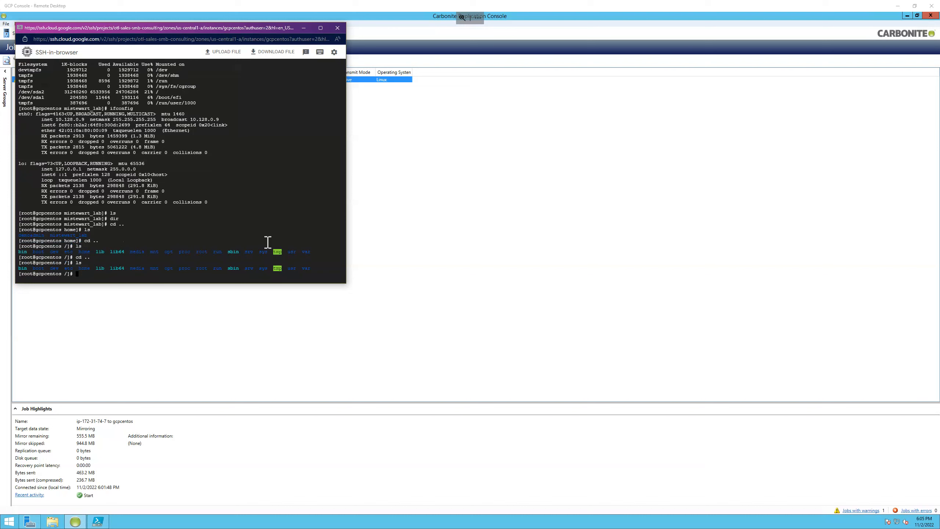
pyautogui.write('cd ..')
pyautogui.press('Return')
pyautogui.write('ls')
pyautogui.press('Return')
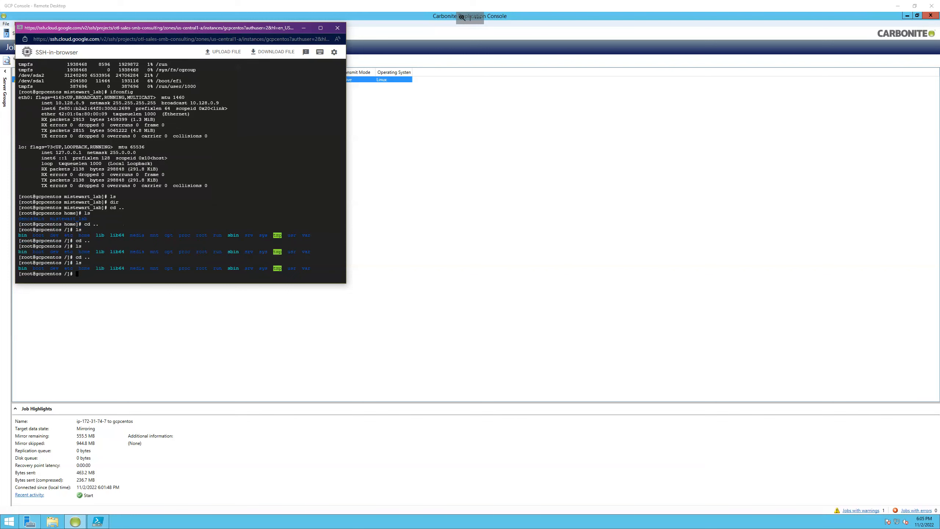
# - Switch to the aws-centos SSH session, move up to the root directory and list its contents with ls
pyautogui.hotkey('alt', 'Tab')
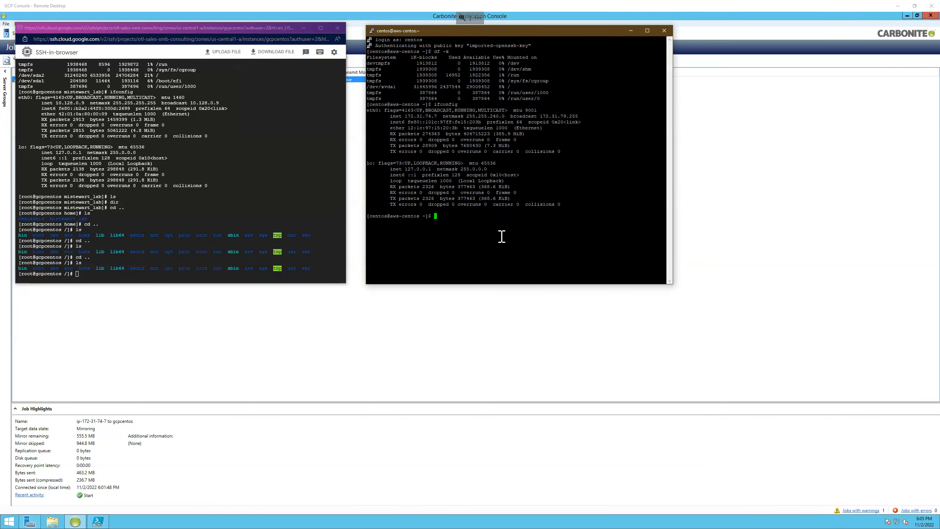
pyautogui.write('cd ..')
pyautogui.press('Return')
pyautogui.write('cd ..')
pyautogui.press('Return')
pyautogui.write('cd ..')
pyautogui.press('Return')
pyautogui.write('ls')
pyautogui.press('Return')
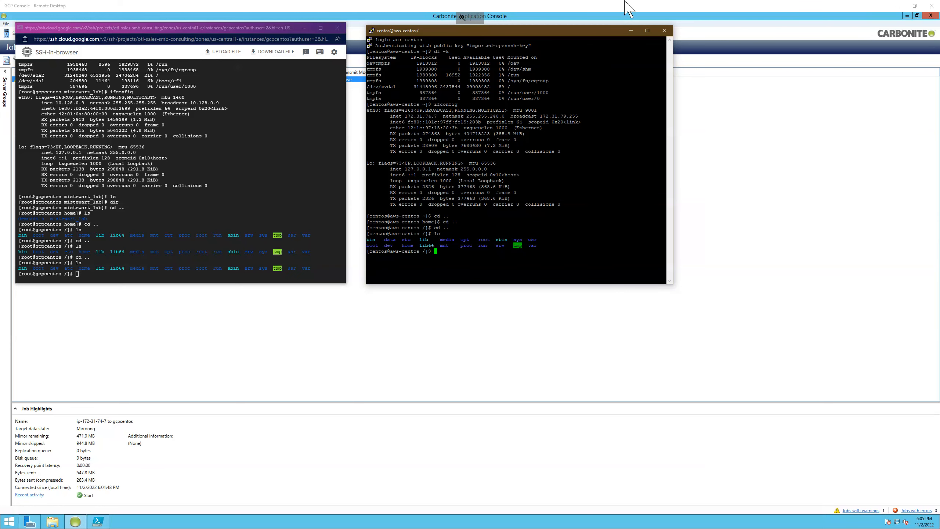
# - Return to the Carbonite console and cut over the migration job to live data, applying data in the target queues first
pyautogui.doubleClick(616, 9)
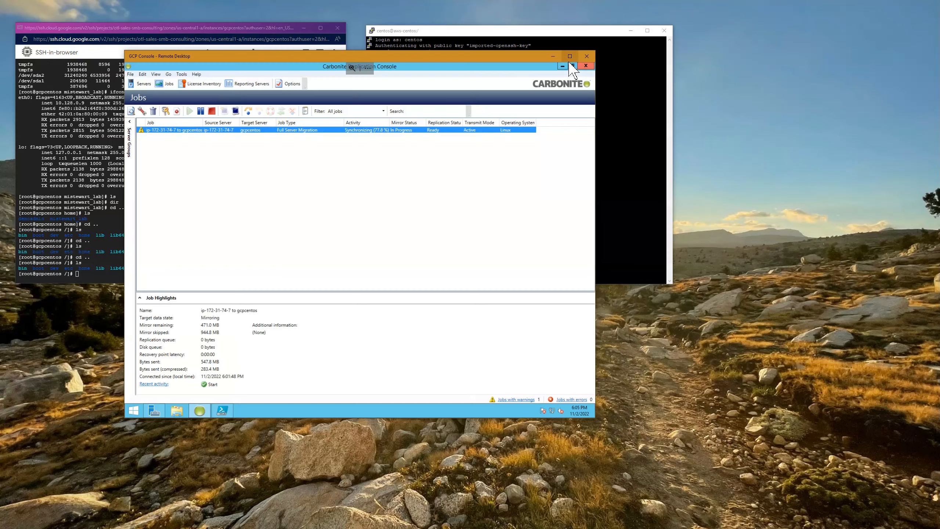
pyautogui.click(570, 55)
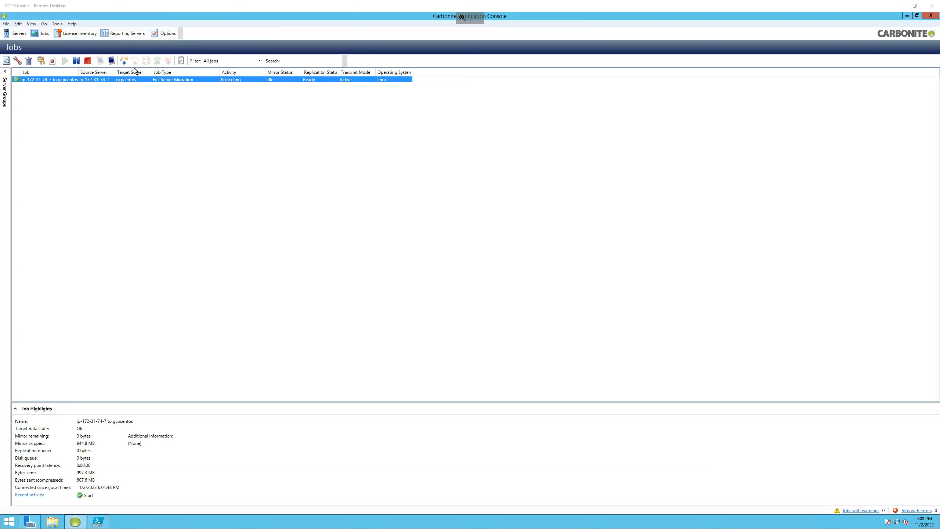
pyautogui.click(127, 61)
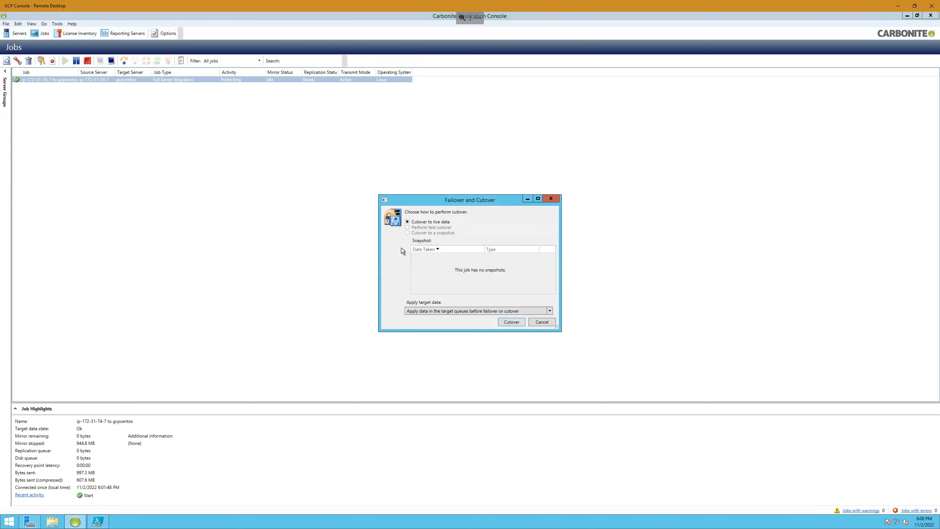
pyautogui.click(512, 322)
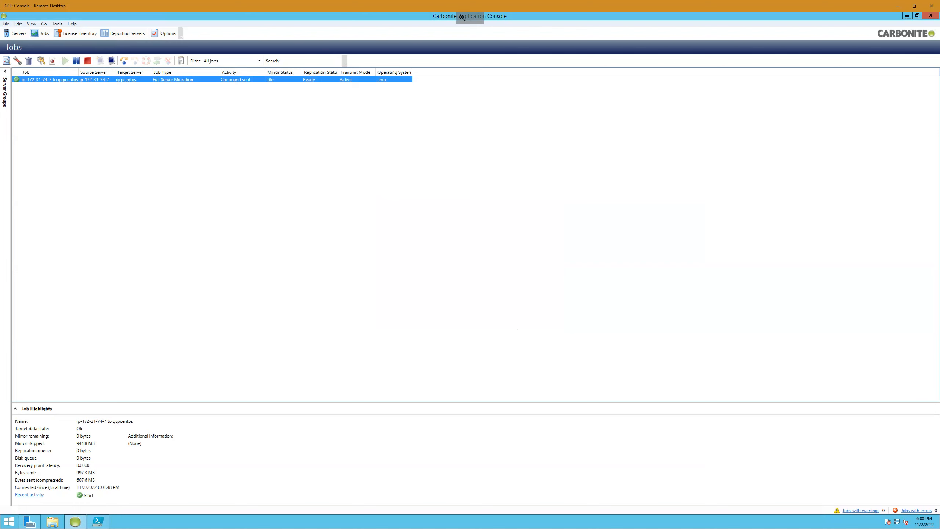
# - Switch to the gcpcentos SSH-in-browser window, dismiss its IAP tunnel role message and move the window over the Carbonite jobs list
pyautogui.hotkey('alt', 'Tab')
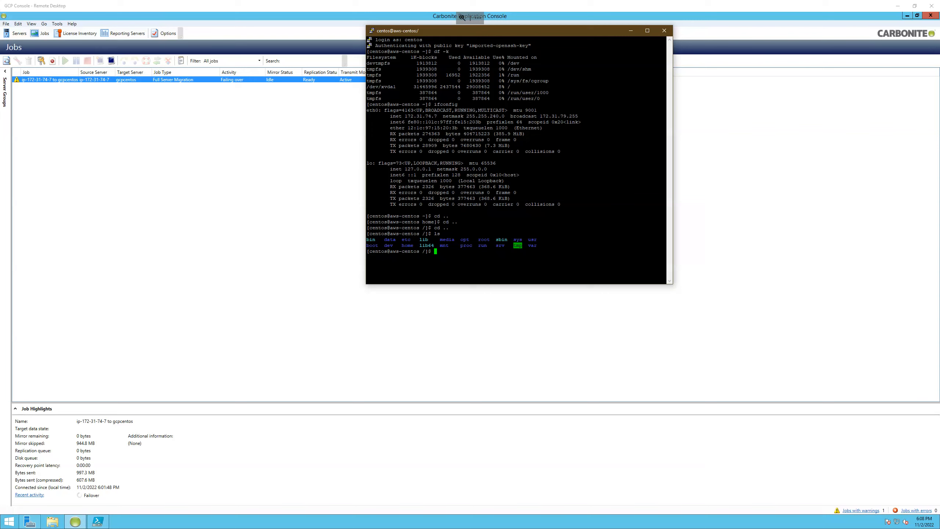
pyautogui.hotkey('alt', 'Tab')
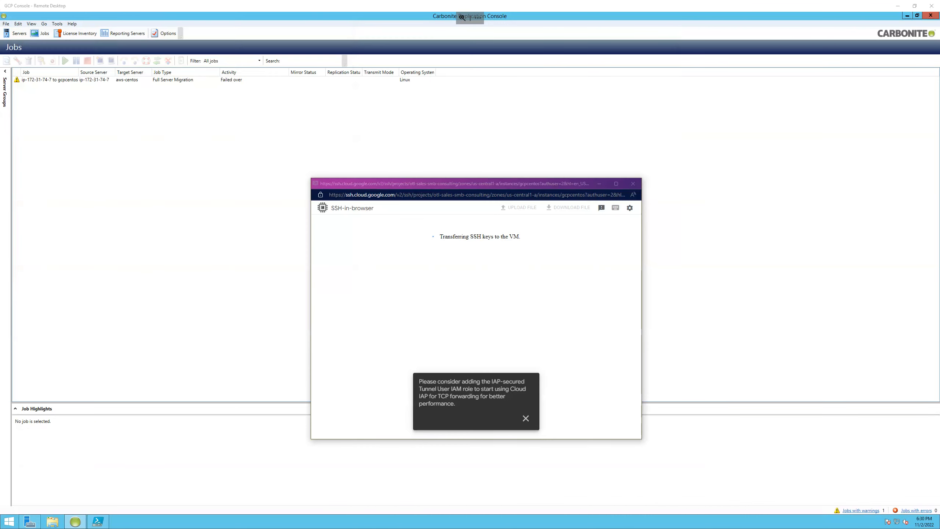
pyautogui.click(526, 418)
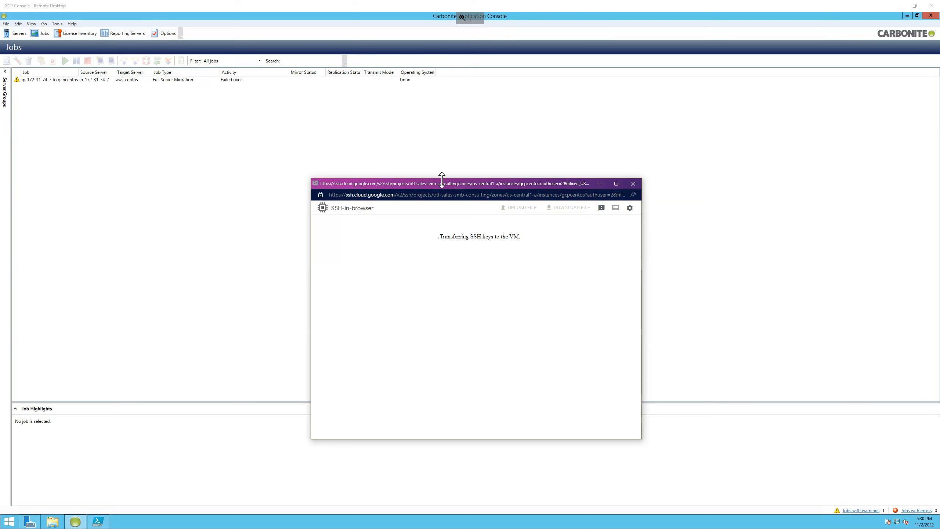
pyautogui.moveTo(446, 182); pyautogui.dragTo(274, 98)
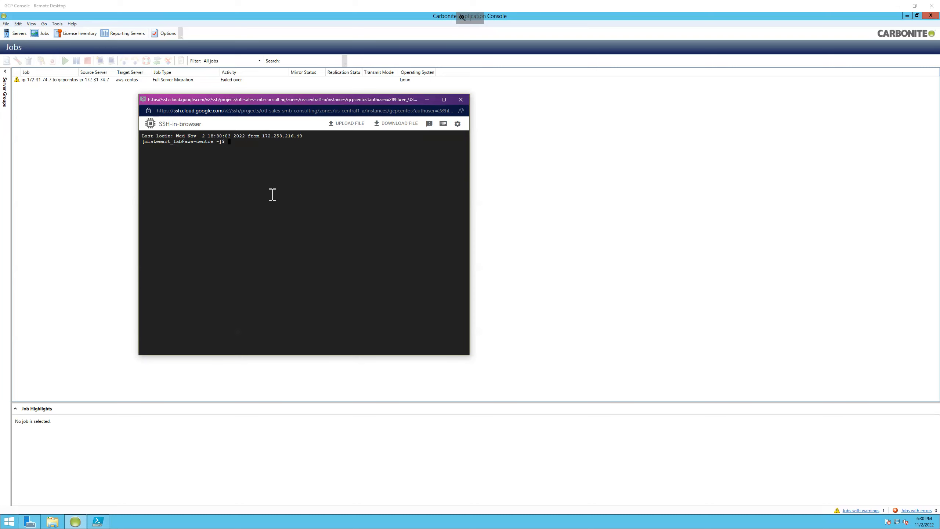
# - Run hostname, ls and ifconfig in the gcpcentos SSH session to check the migrated server's name, home directory contents and network configuration
pyautogui.write('hostname')
pyautogui.press('Return')
pyautogui.write('ls')
pyautogui.press('Return')
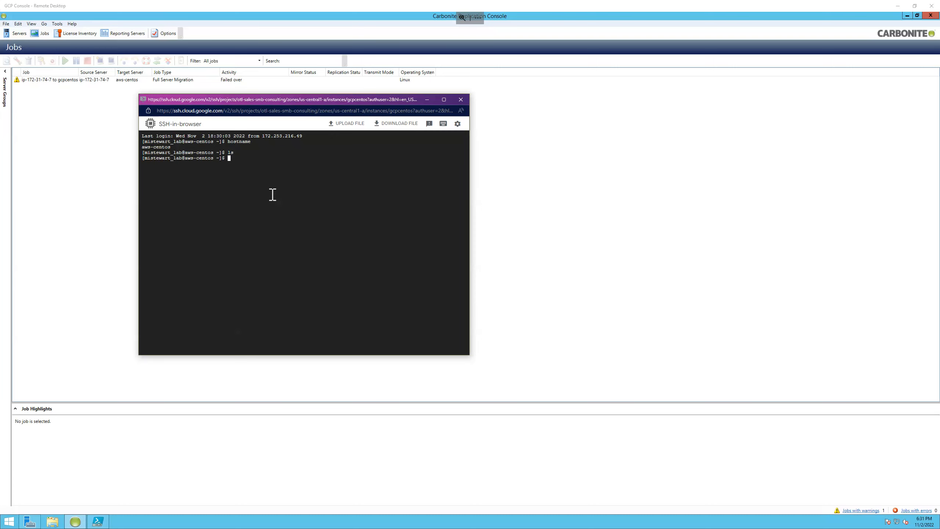
pyautogui.write('ifconfig')
pyautogui.press('Return')
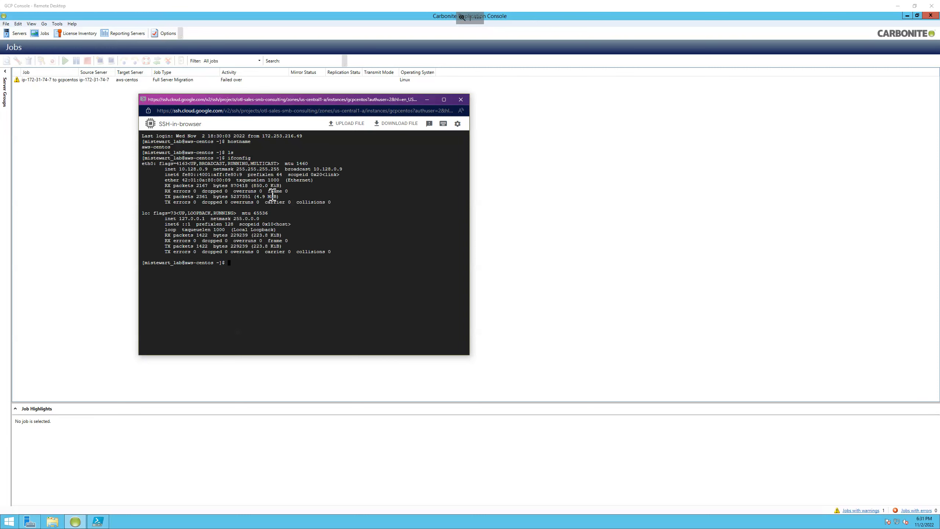